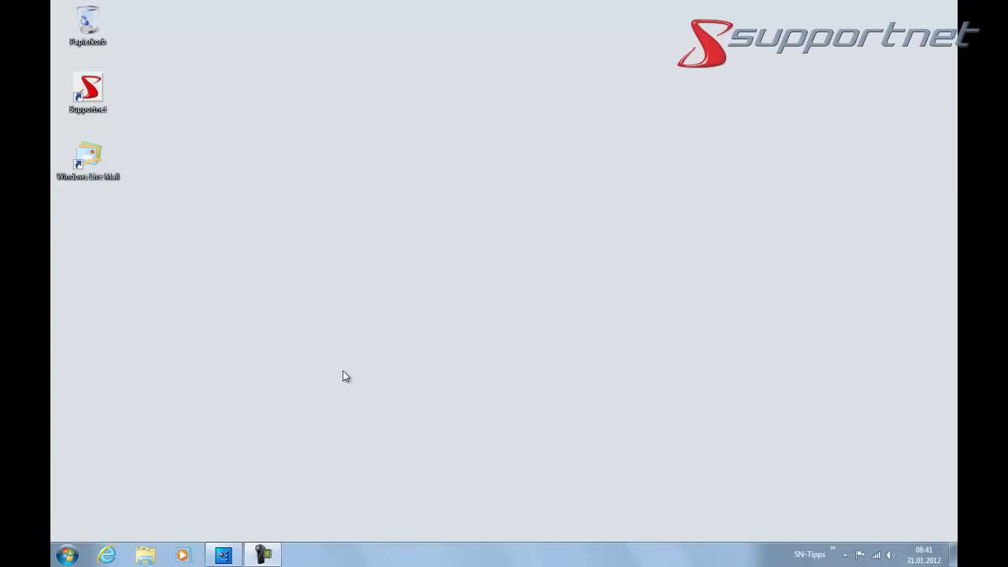
Step: Launch Windows Live Mail and accept the Windows Live Essentials 2011 service agreement
double_click(93, 161)
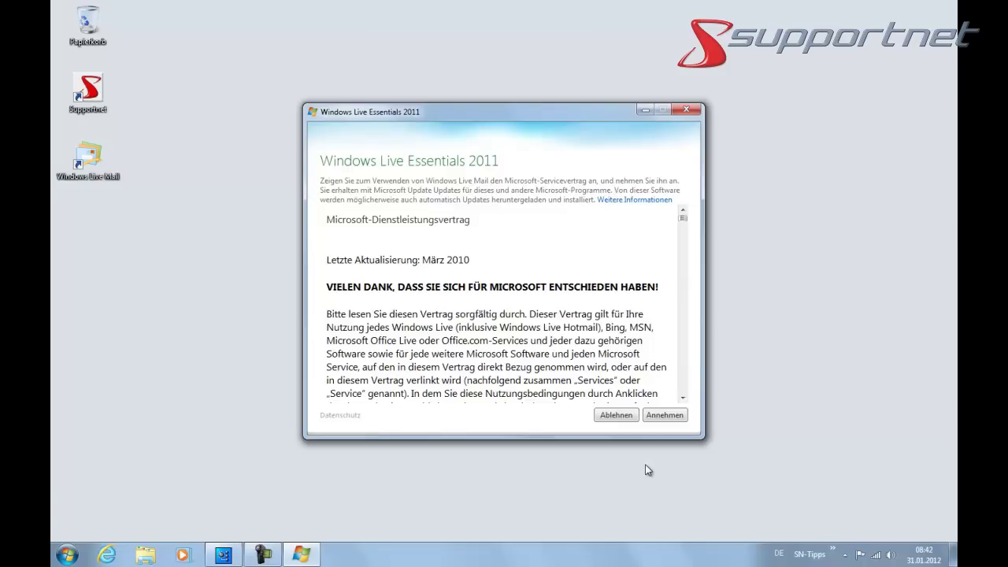
left_click(662, 416)
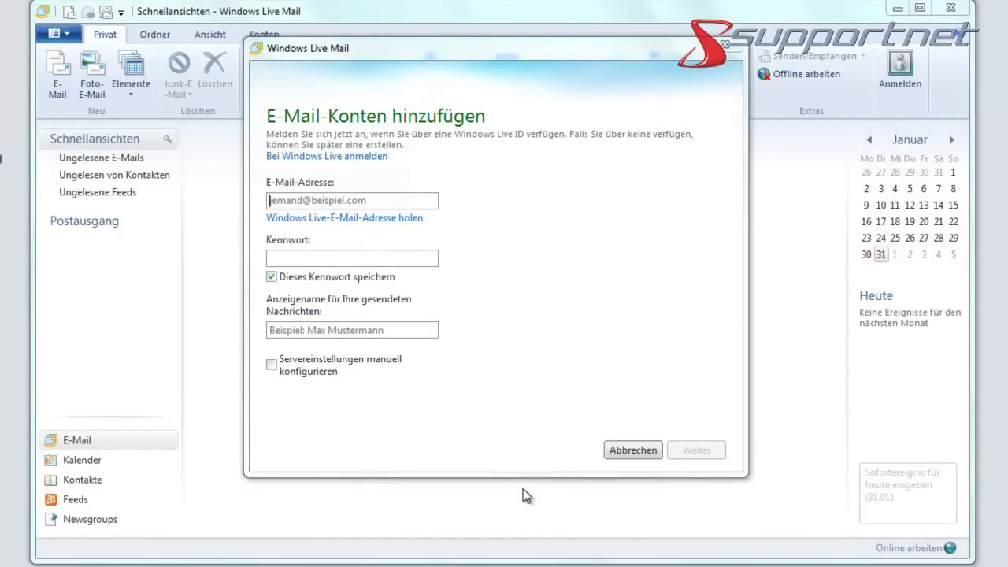
Step: Add the T-Online mail account by entering its e-mail address and pasting its password
left_click(288, 201)
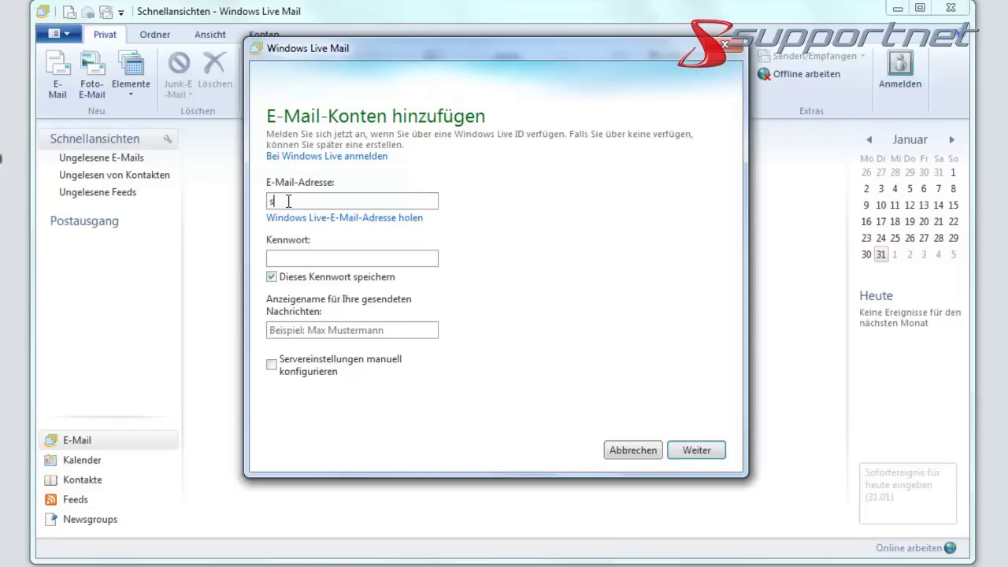
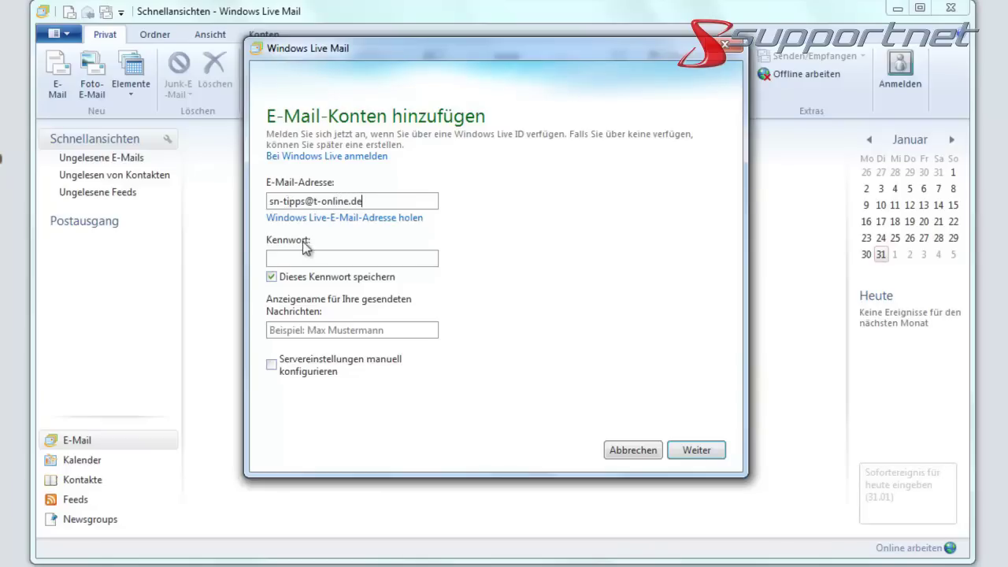
left_click(291, 260)
key("ctrl+v")
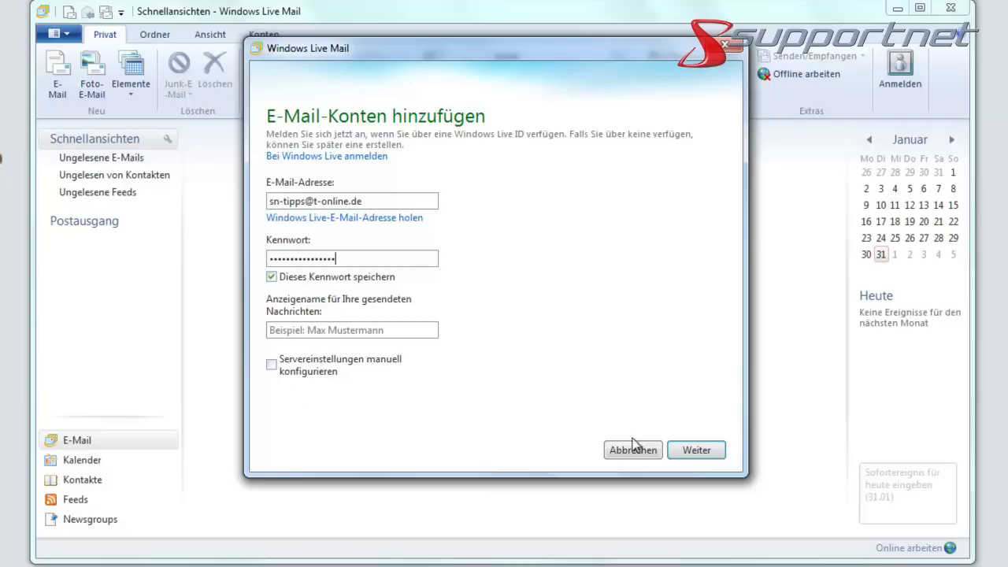
left_click(697, 451)
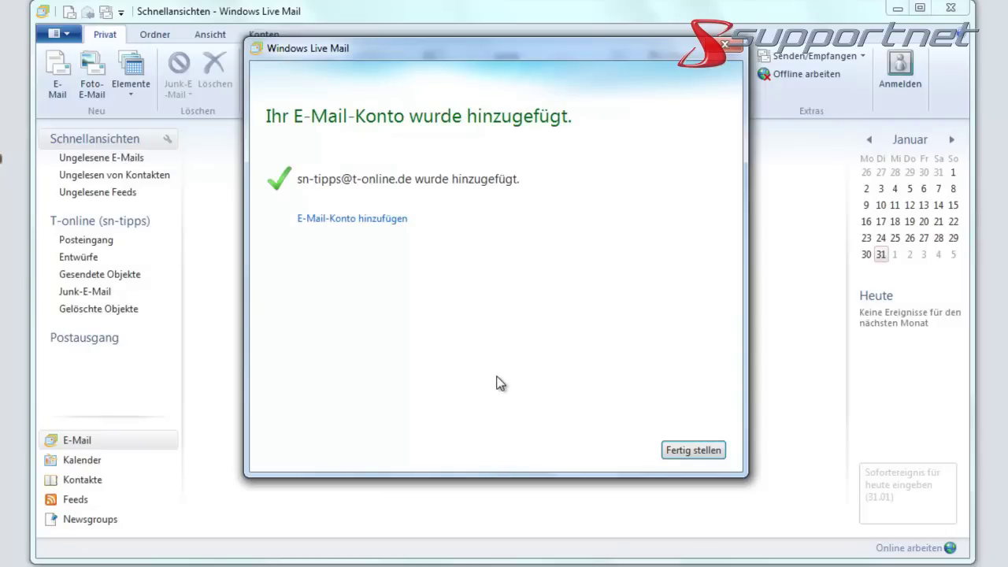
Step: Close the account setup confirmation and start a new blank e-mail message
left_click(694, 451)
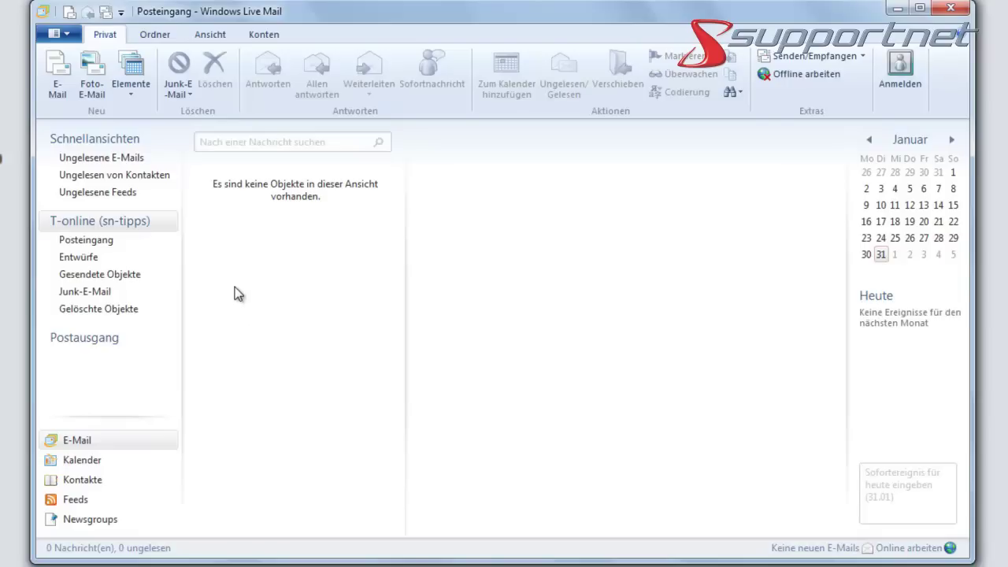
left_click(65, 89)
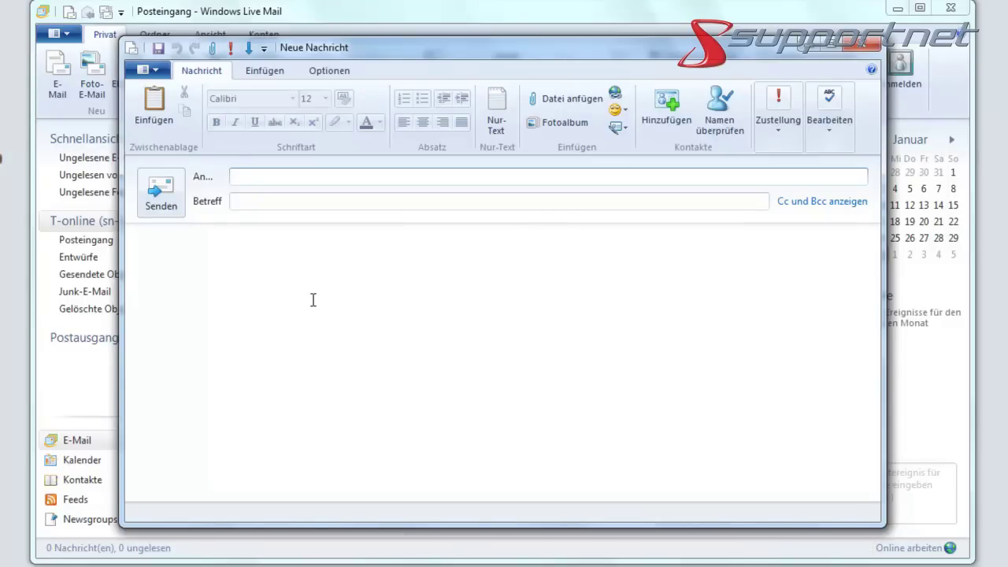
Step: Enter the recipient's e-mail address, subject 'Test-Nachricht (t-online)', and paste that same text as the body
left_click(253, 203)
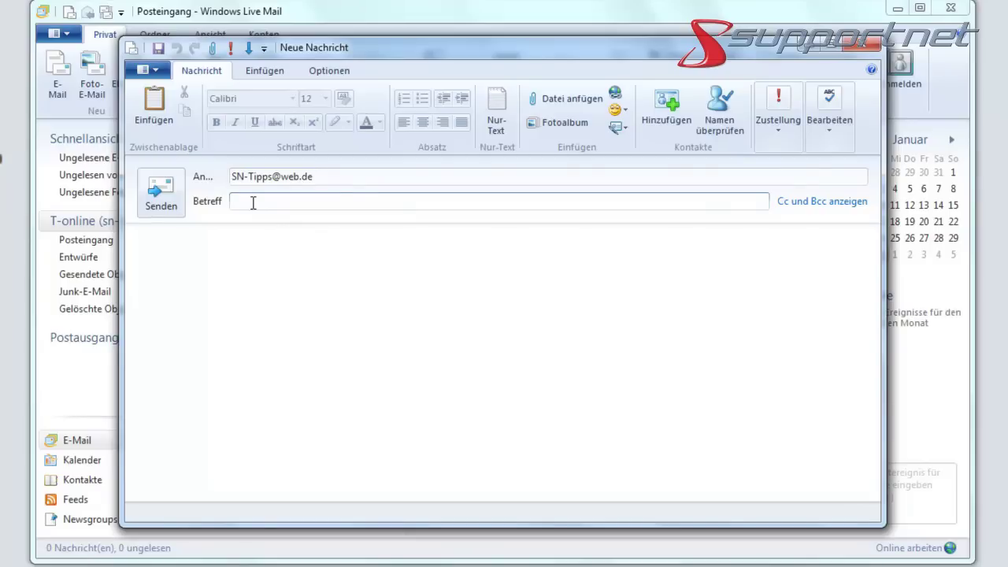
type("Test-Nachricht")
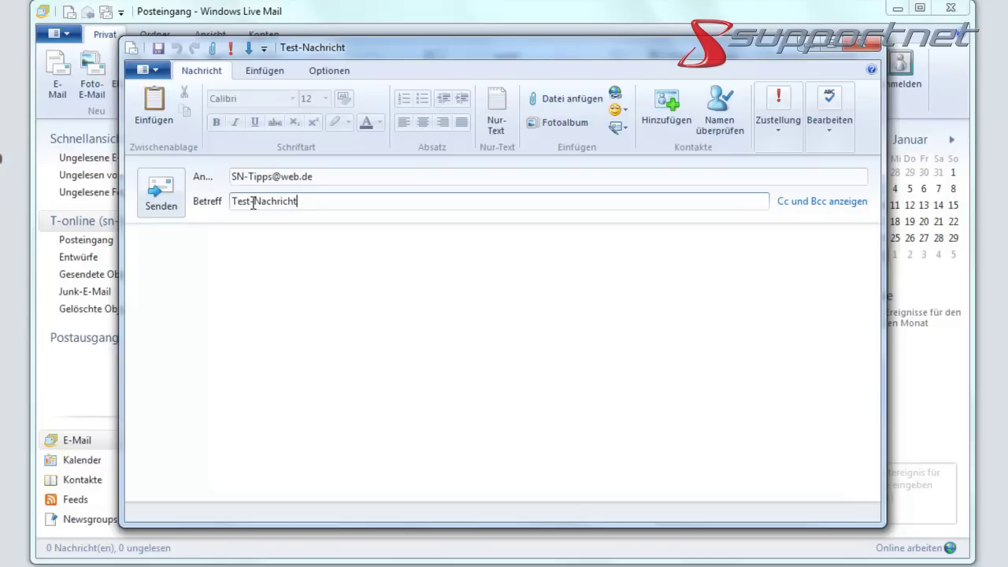
type(" (t-online")
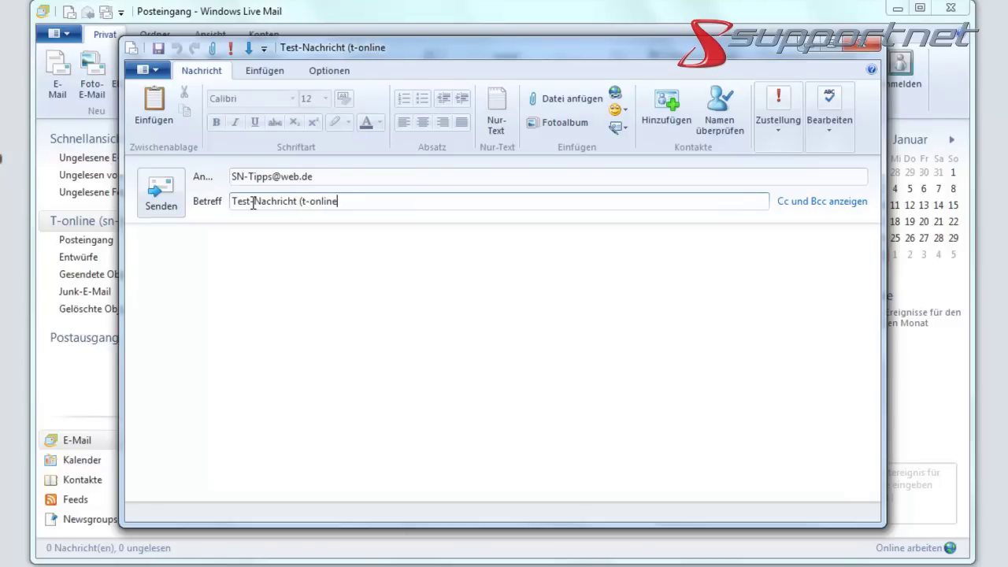
type(")")
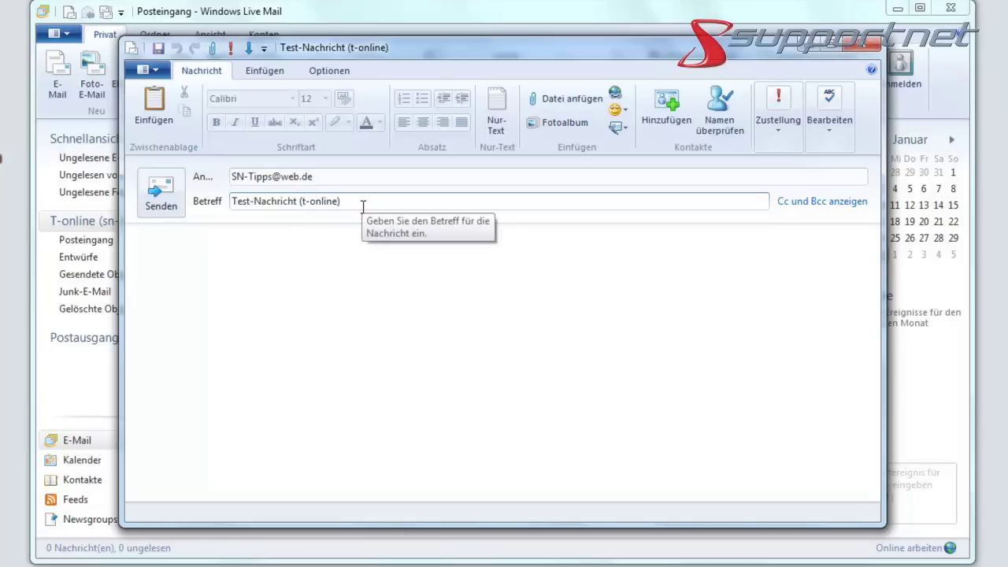
key("ctrl+a")
key("ctrl+c")
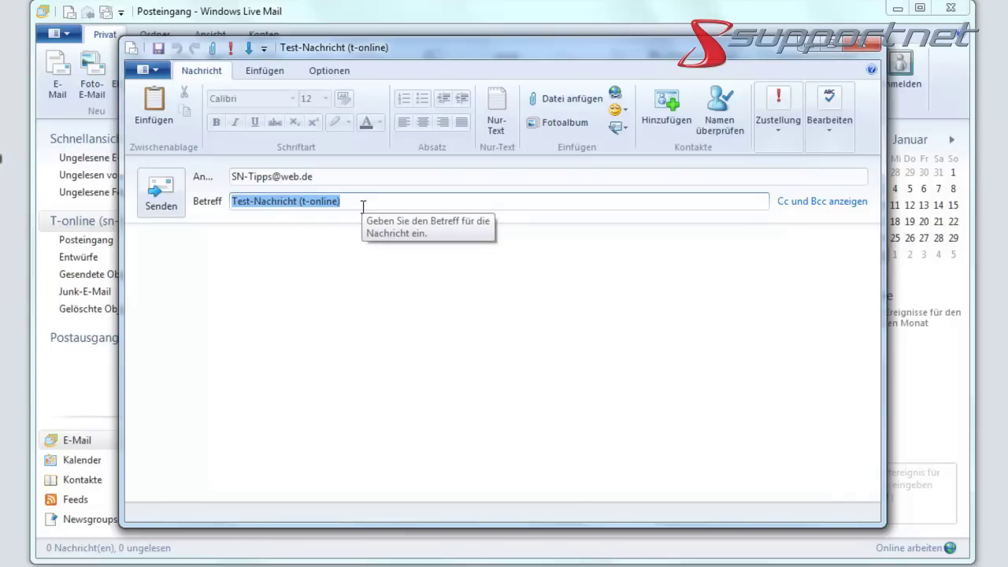
left_click(371, 281)
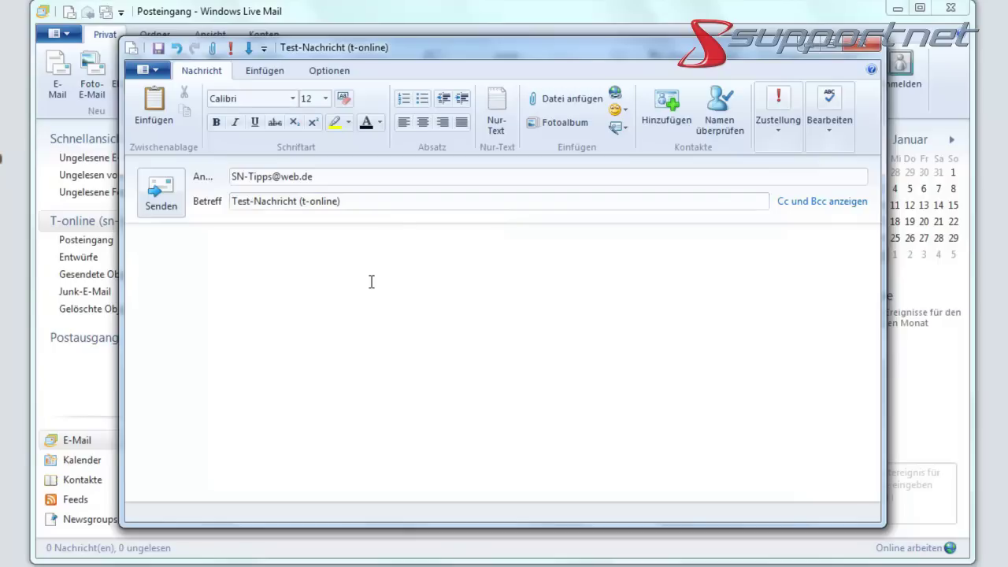
key("ctrl+v")
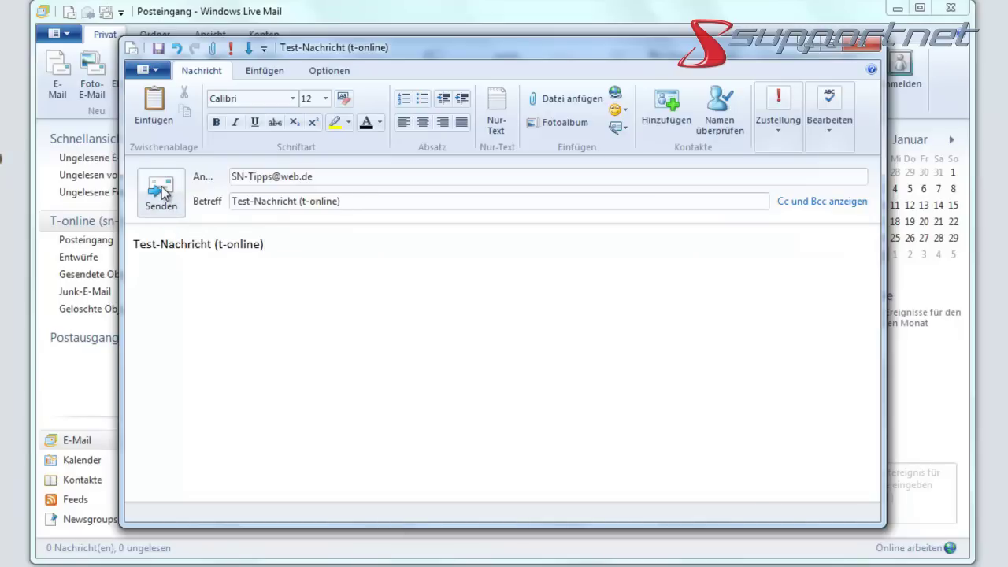
Step: Send the test message, which stays in the Postausgang with an error
left_click(161, 191)
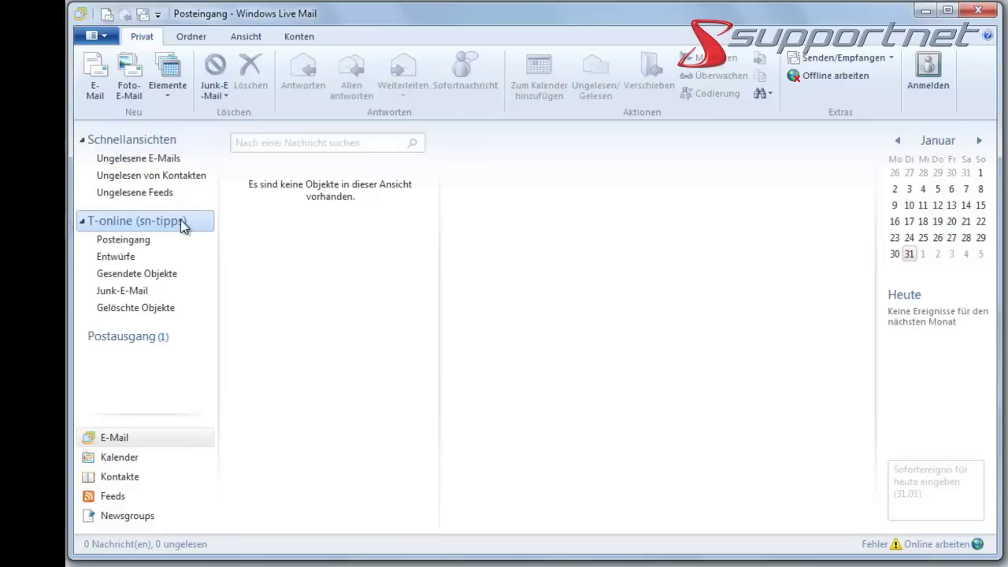
Step: Open the T-online account's Eigenschaften and show its Server tab
right_click(139, 225)
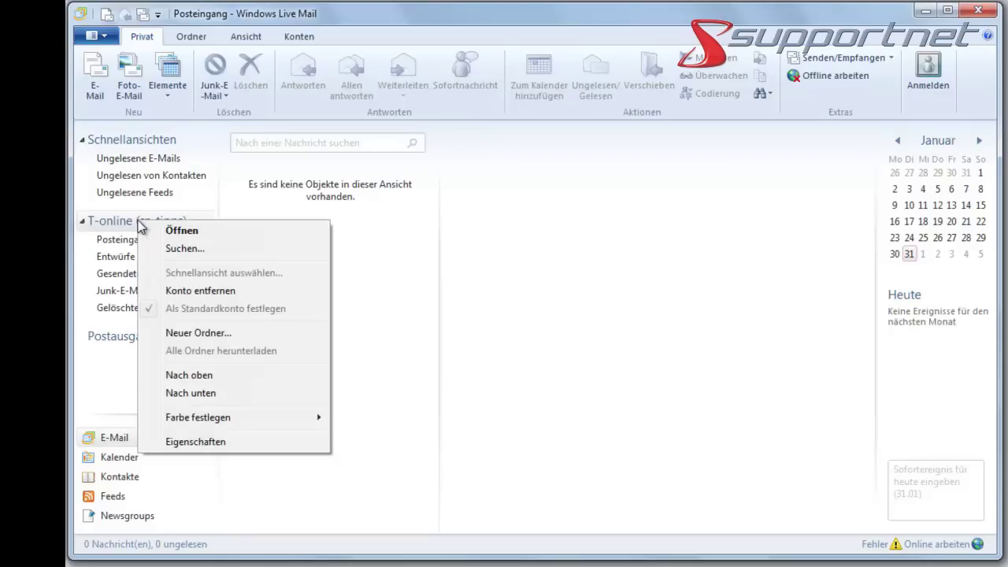
left_click(210, 443)
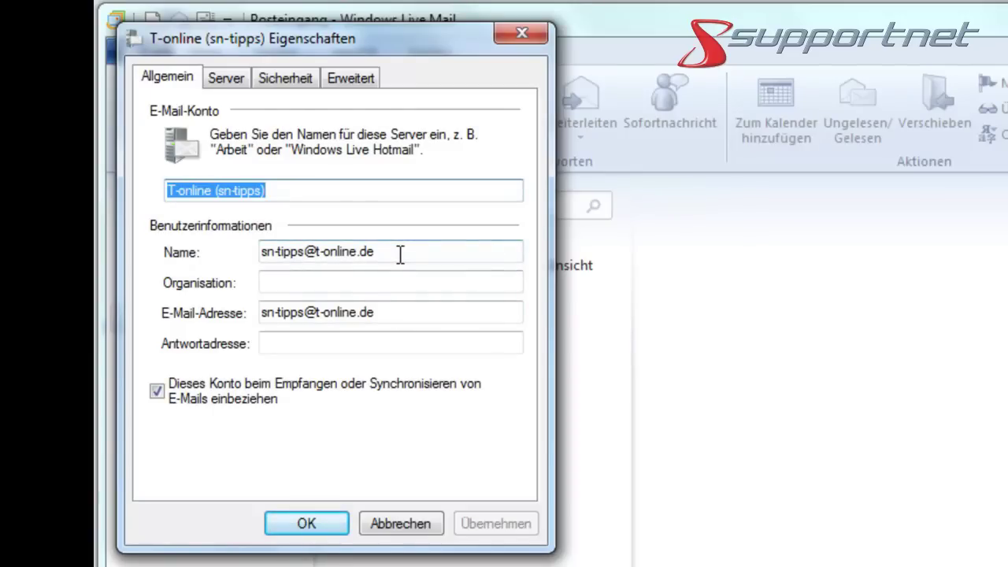
left_click(215, 77)
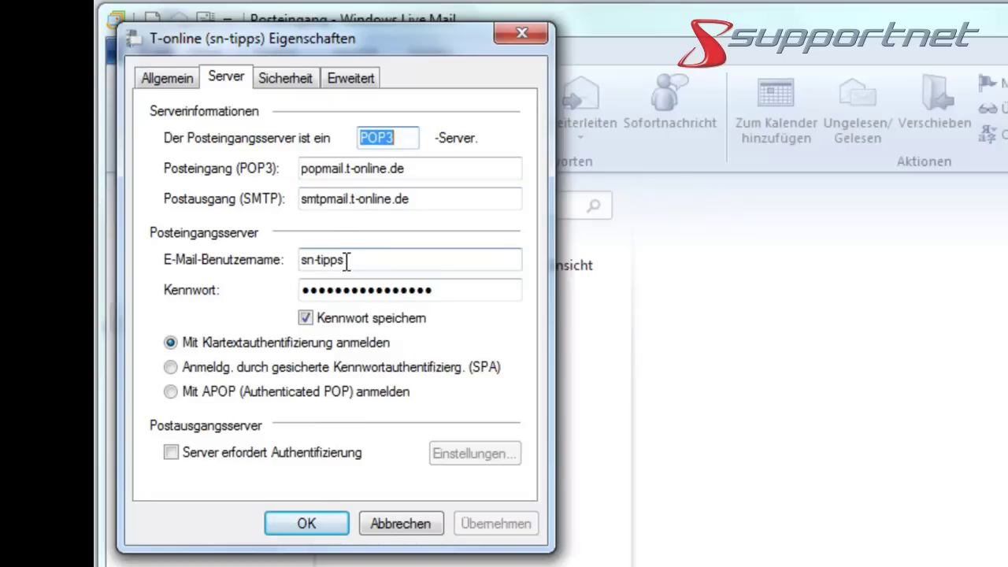
Step: Append '@t-online.de' to the incoming-server user name to make it the full address
left_click(383, 258)
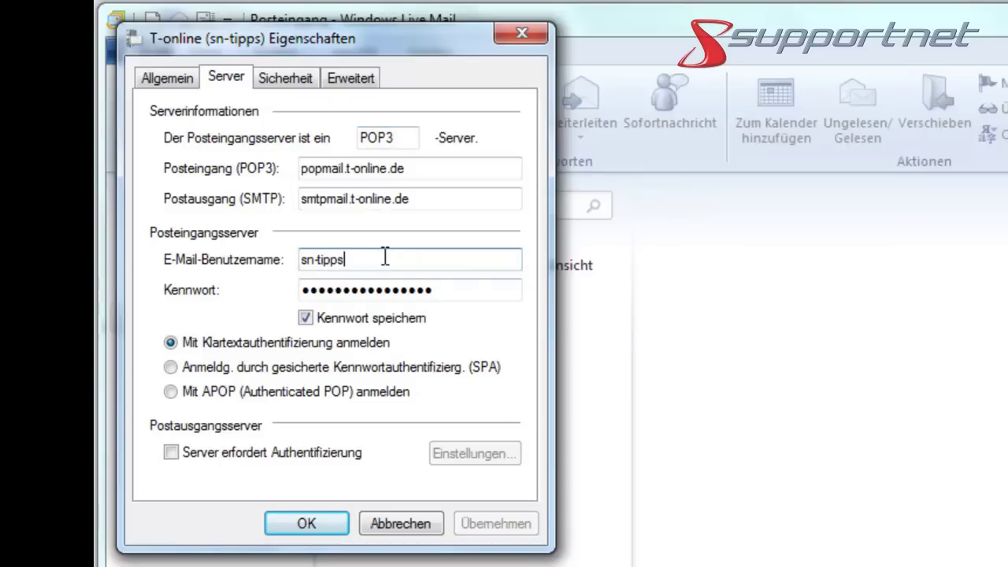
type("@")
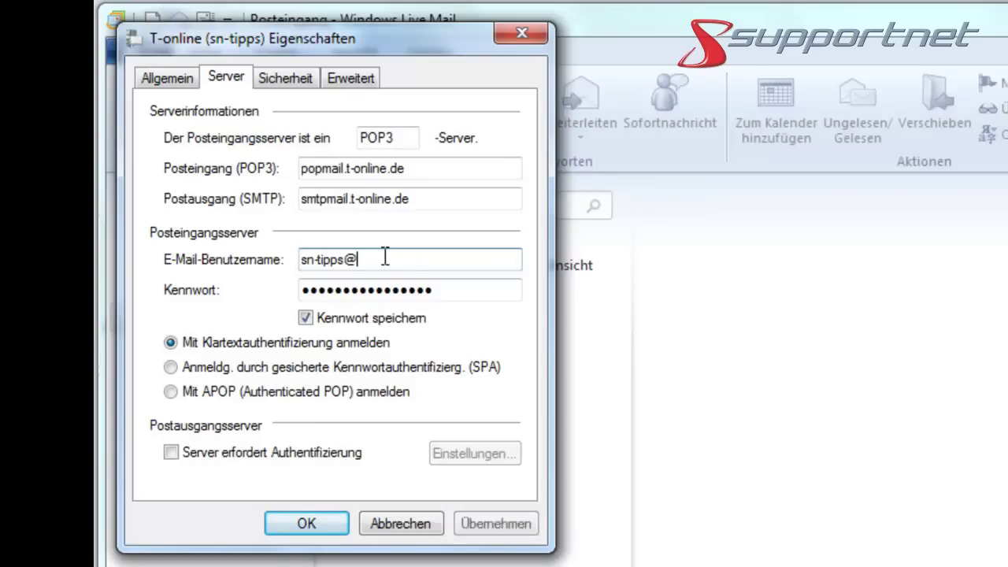
type("t-")
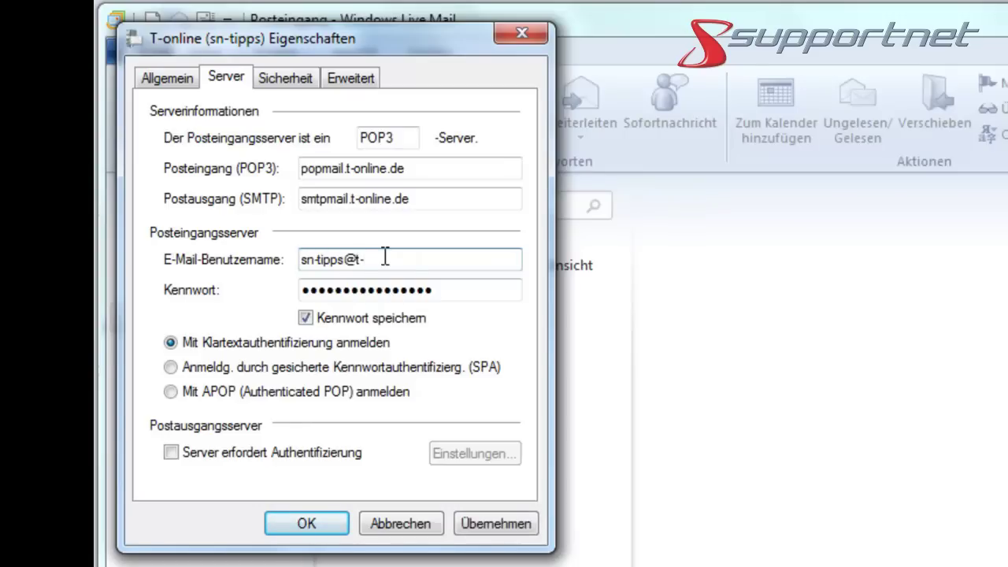
type("online.de")
Step: Enable outgoing-server authentication using the same login settings as the incoming server
left_click(171, 454)
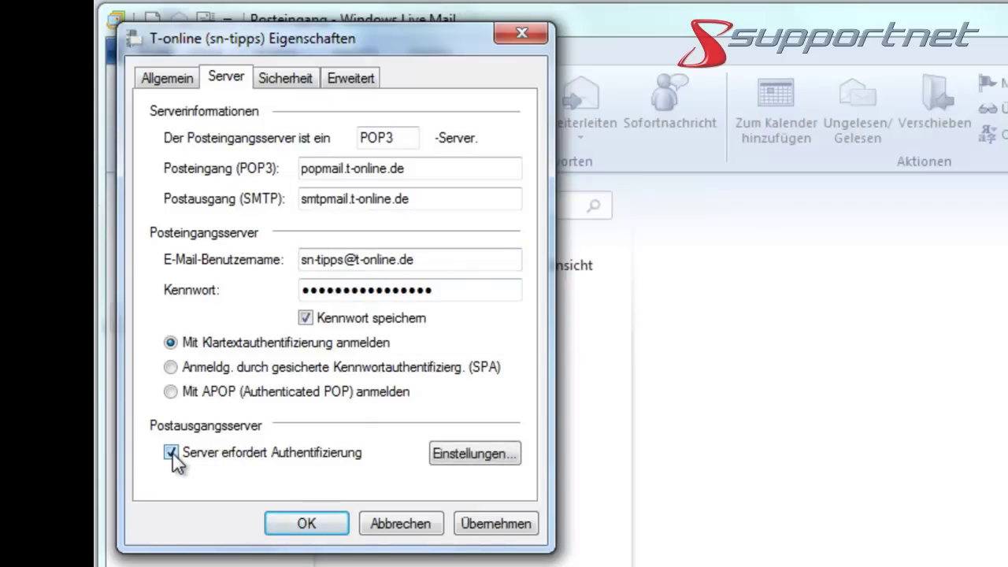
left_click(456, 453)
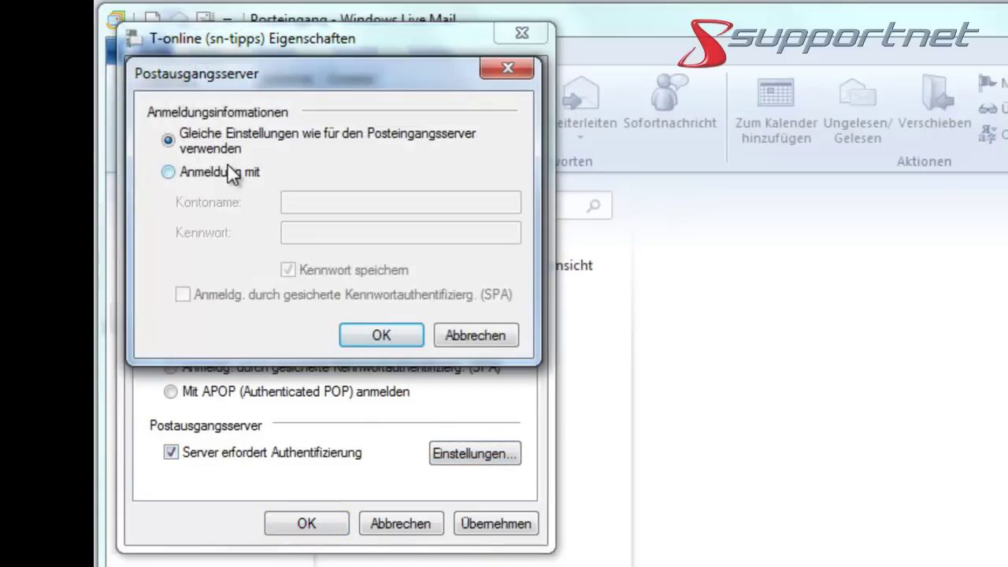
left_click(377, 334)
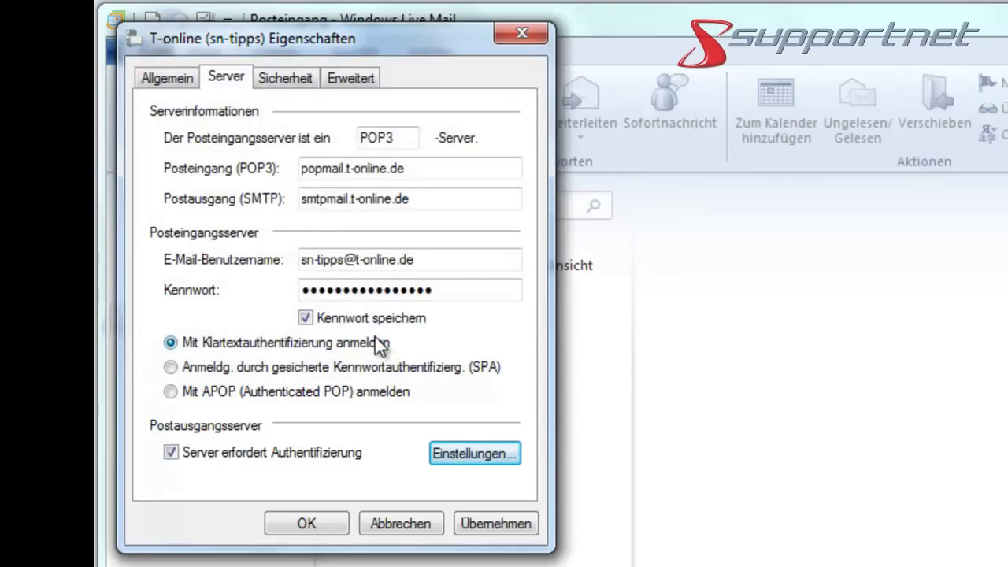
left_click(353, 80)
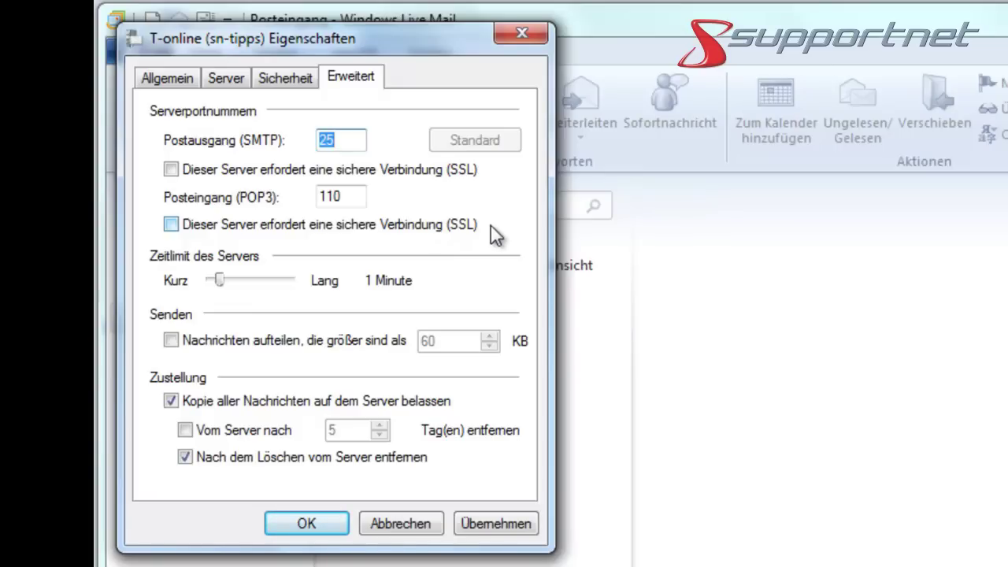
left_click(227, 77)
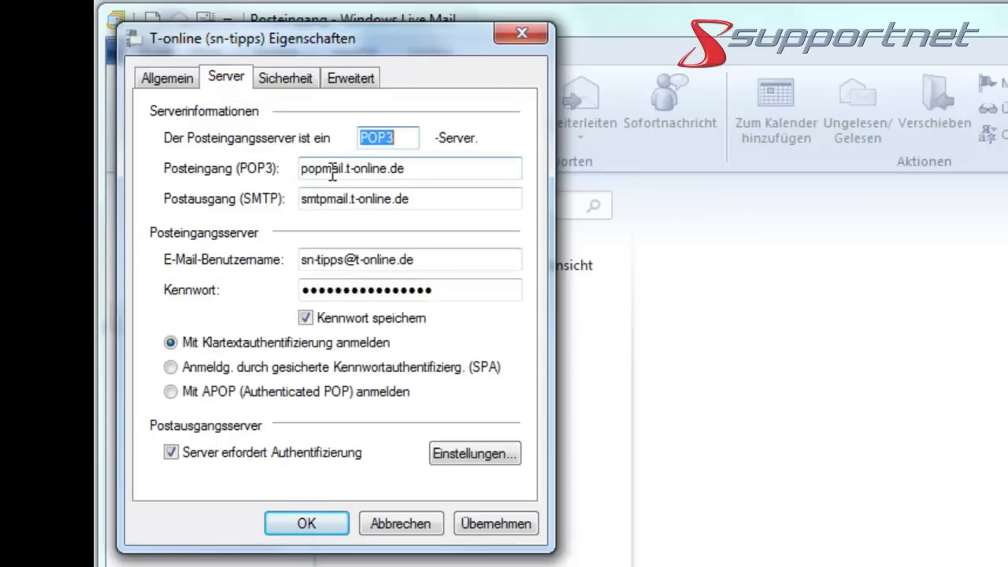
Step: Rename the servers to securepop.t-online.de (POP3) and securesmtp.t-online.de (SMTP)
left_click_drag(345, 172, 130, 154)
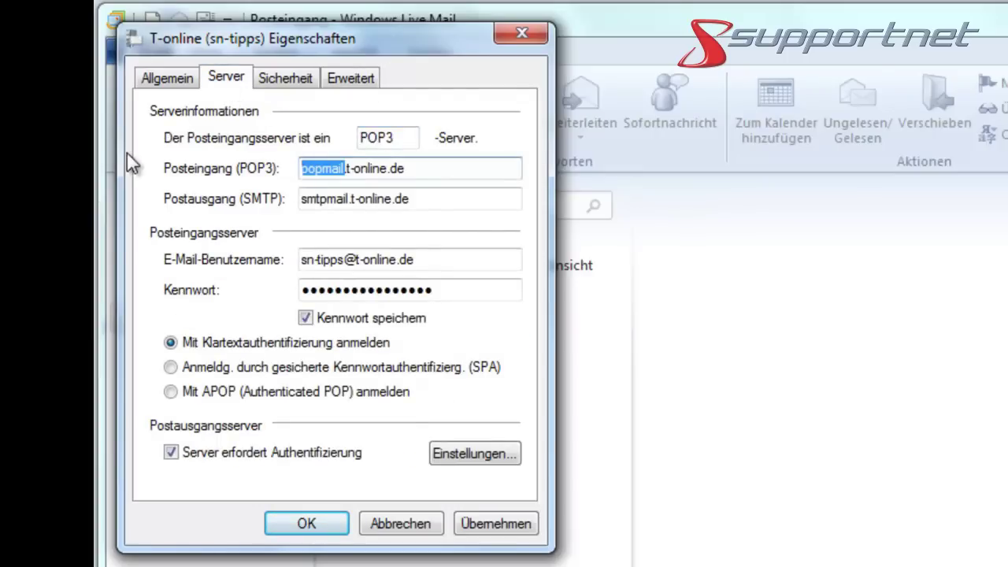
type("securepop")
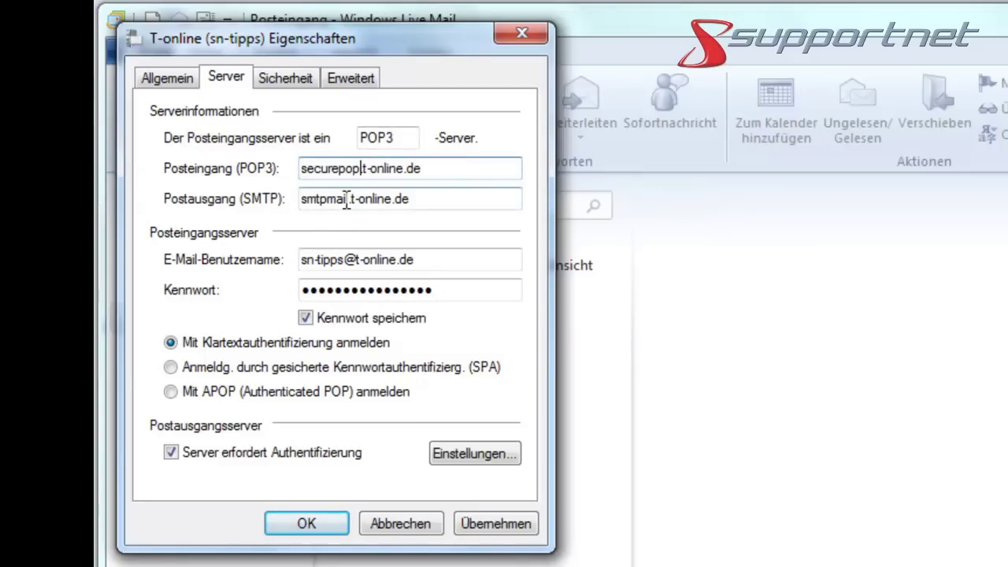
left_click_drag(348, 198, 233, 189)
type("securesmtp")
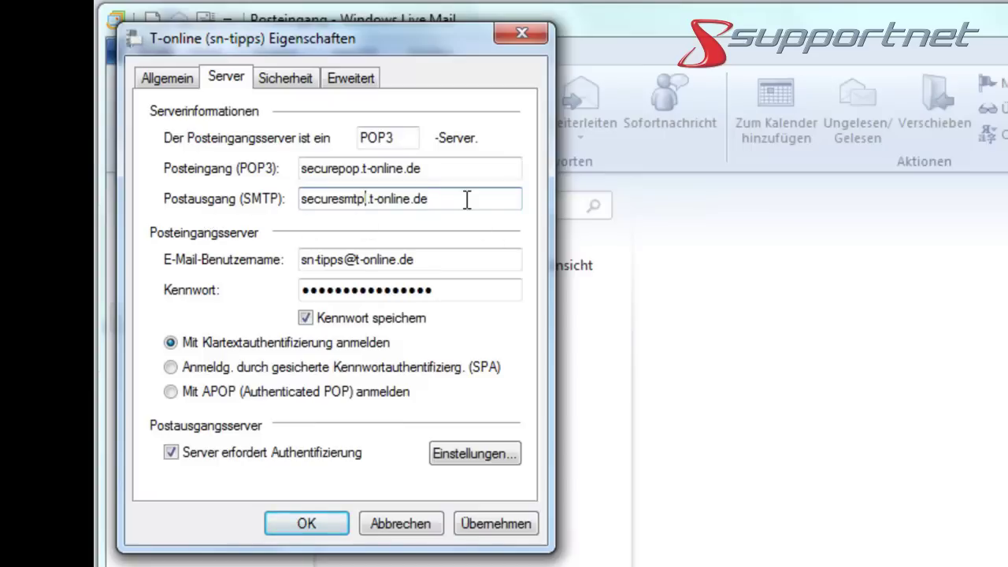
key("Delete")
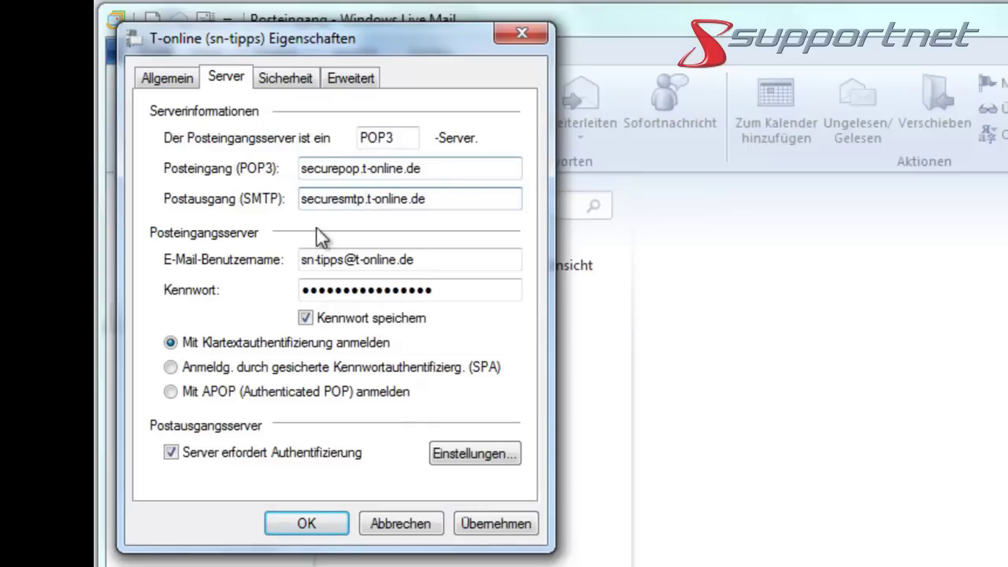
Step: Enable SSL for both servers with SMTP port 587 and POP3 port 995, and apply
left_click(352, 78)
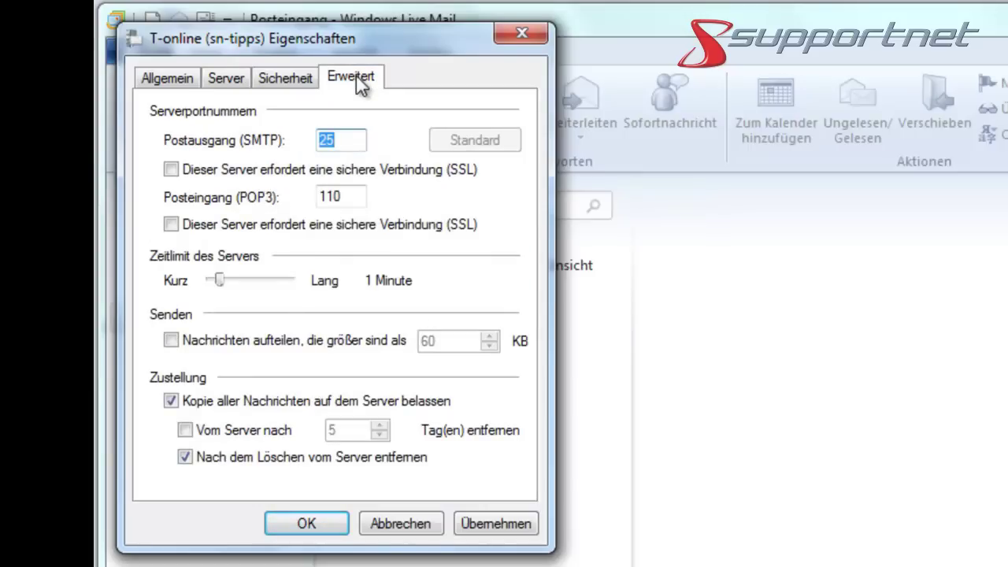
left_click(172, 171)
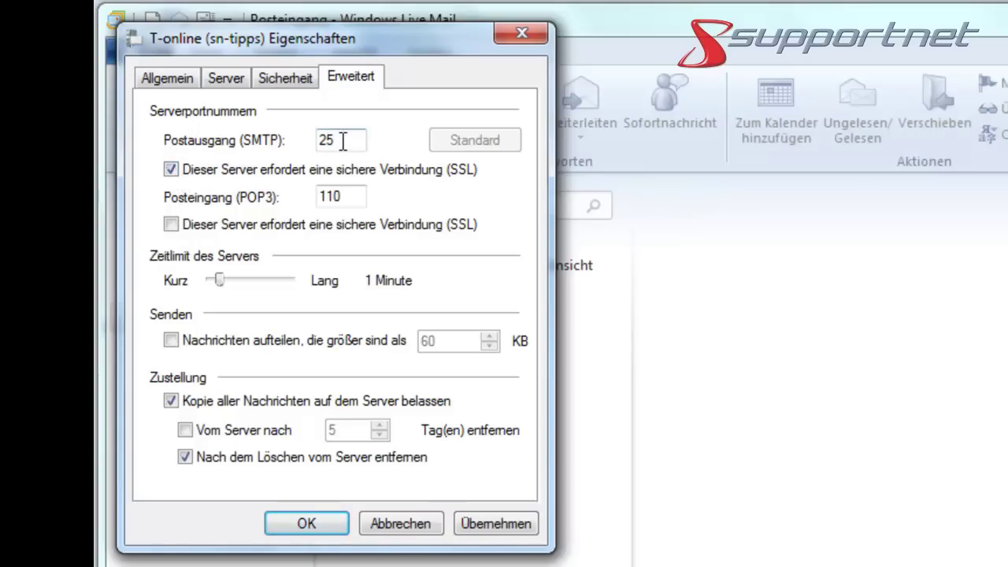
left_click_drag(333, 140, 311, 139)
type("587")
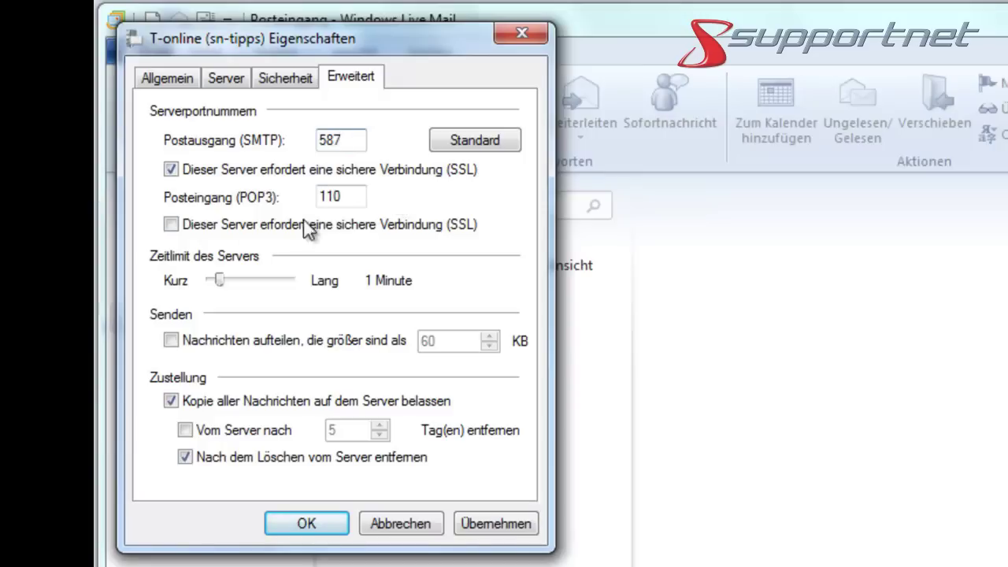
left_click(172, 224)
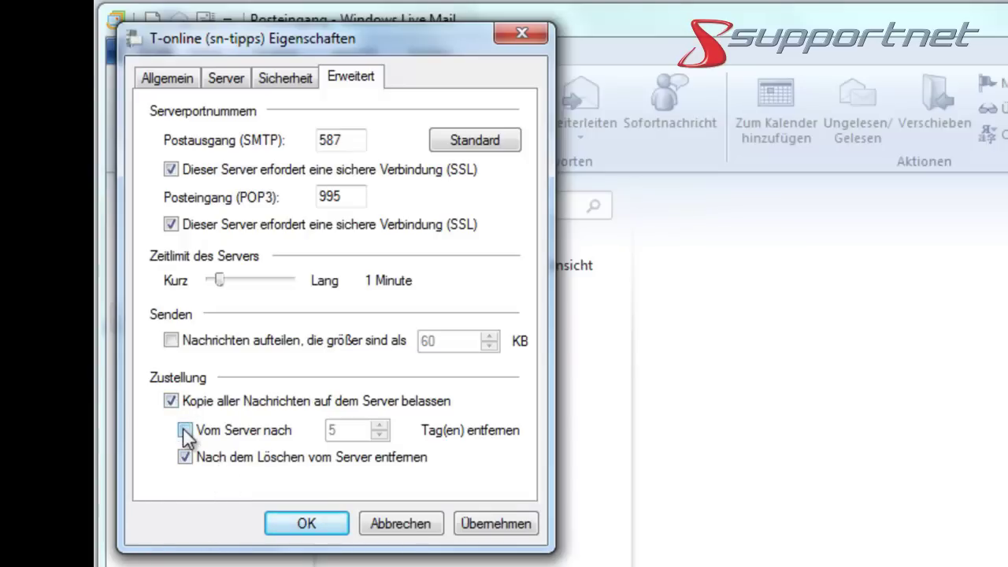
left_click(511, 524)
Step: Confirm the account properties and run send/receive on the T-online account to empty the Postausgang
left_click(305, 523)
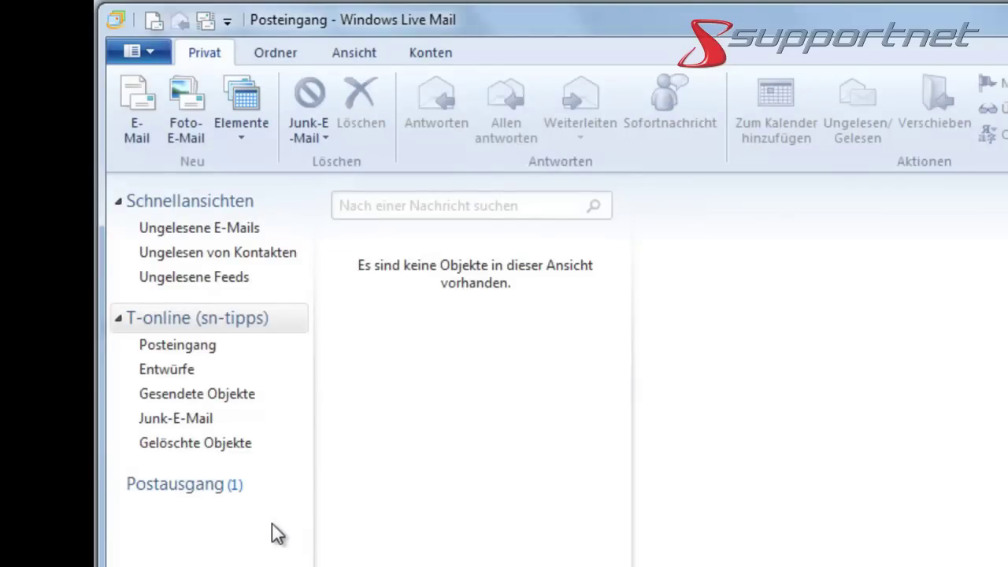
left_click(224, 489)
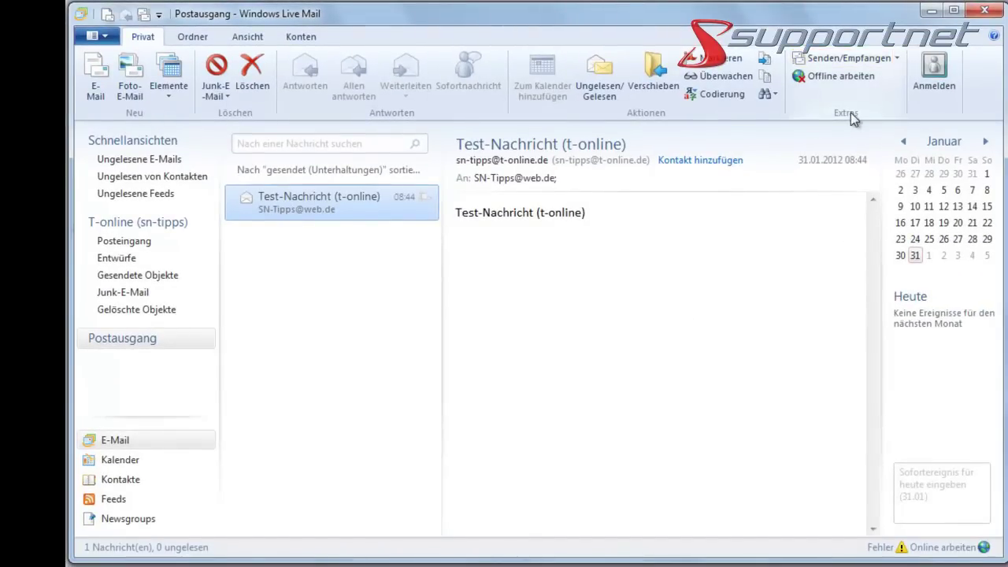
left_click(895, 58)
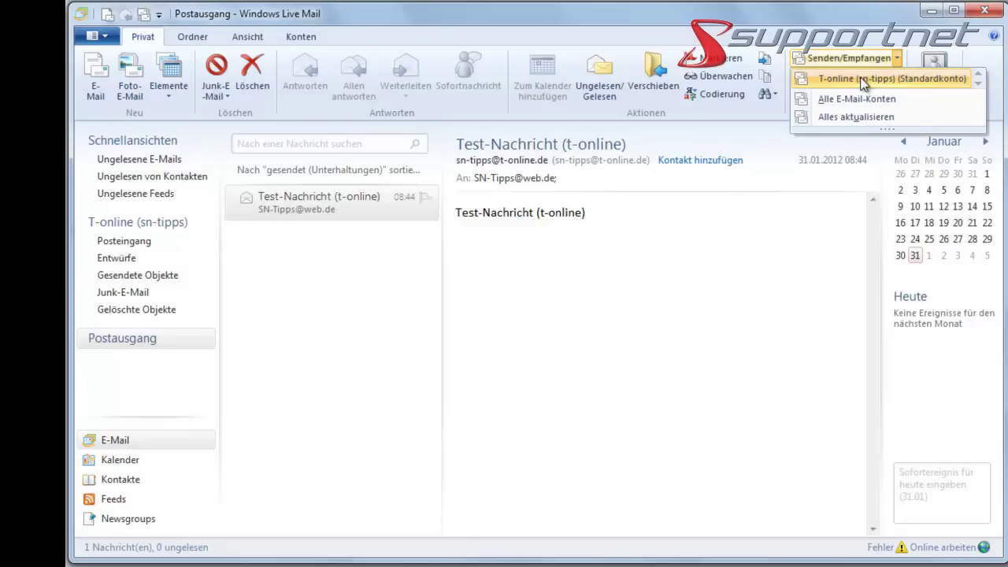
left_click(864, 83)
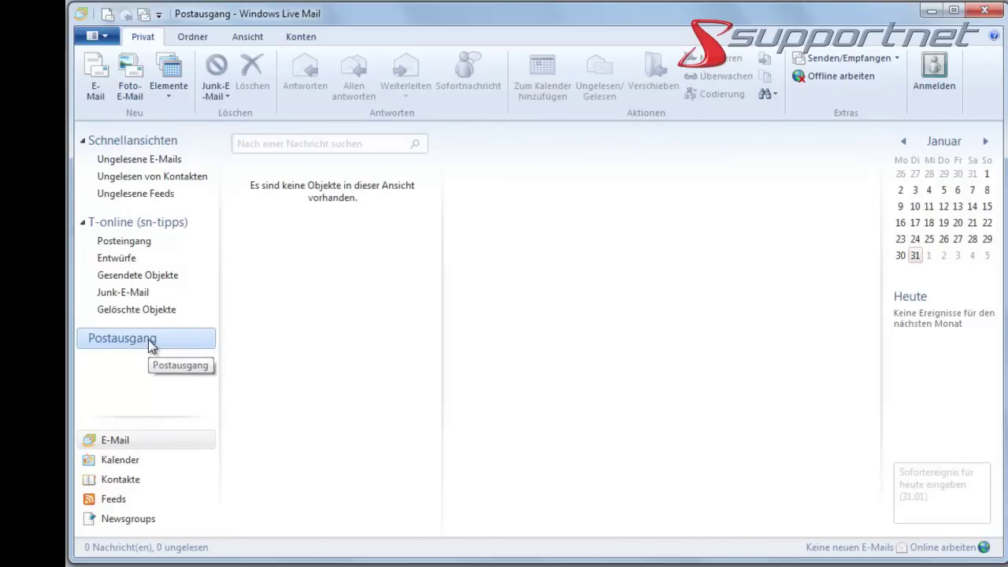
Step: Show the Gesendete Objekte folder to find the sent Test-Nachricht (t-online)
left_click(166, 278)
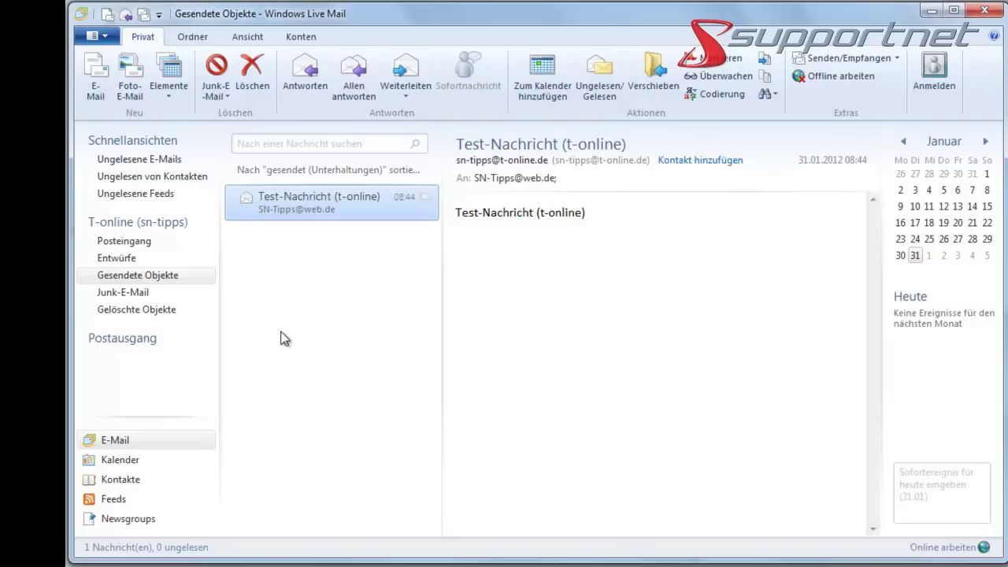
Step: Send 'Test-Nachricht 2 (t-online)' to the account's own address, with the subject pasted as the body
left_click(102, 94)
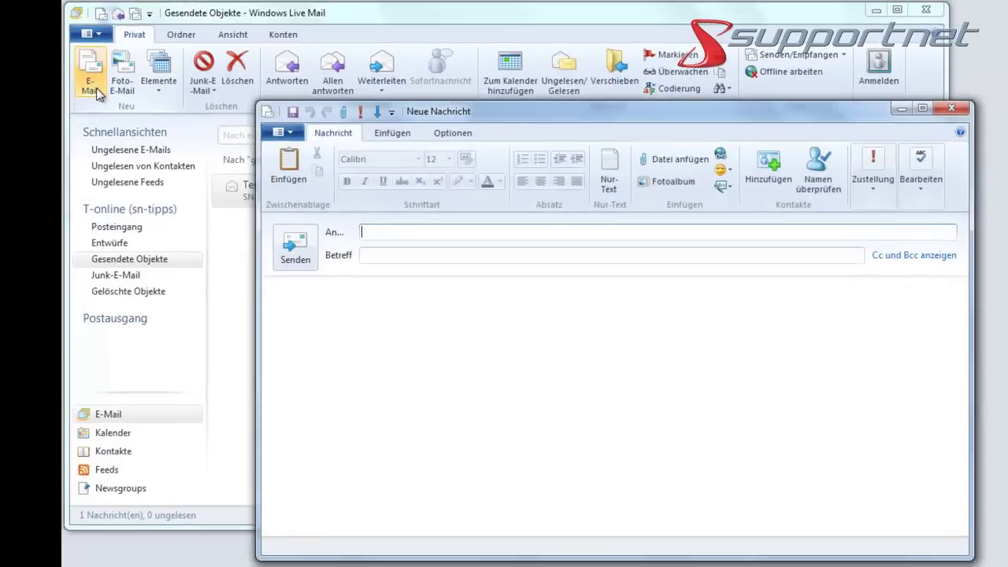
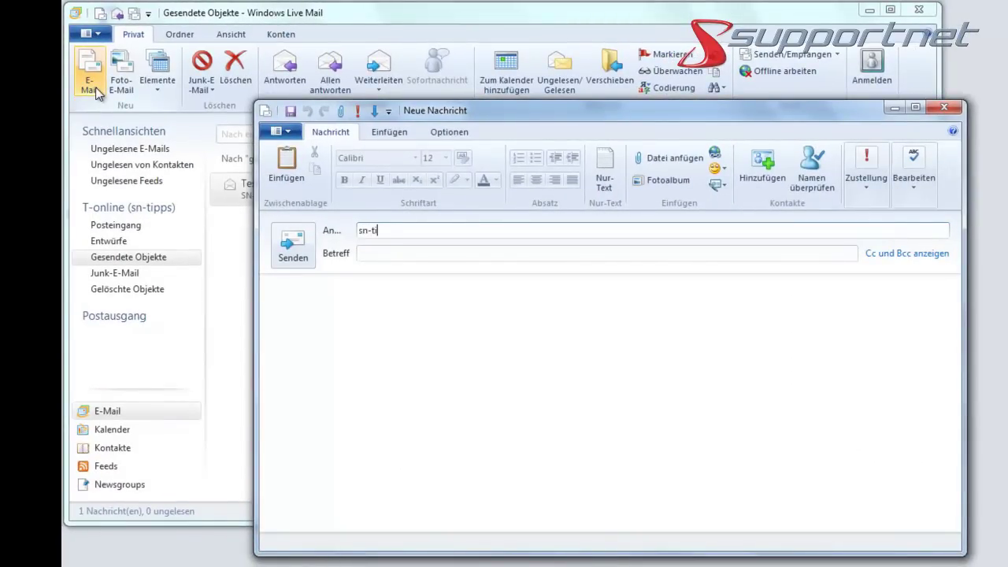
left_click(389, 252)
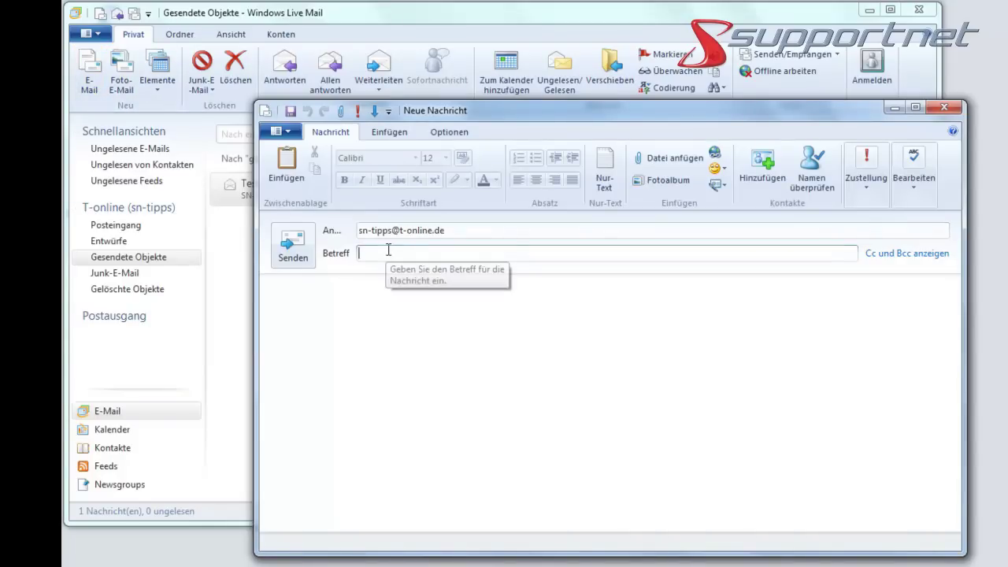
type("Test")
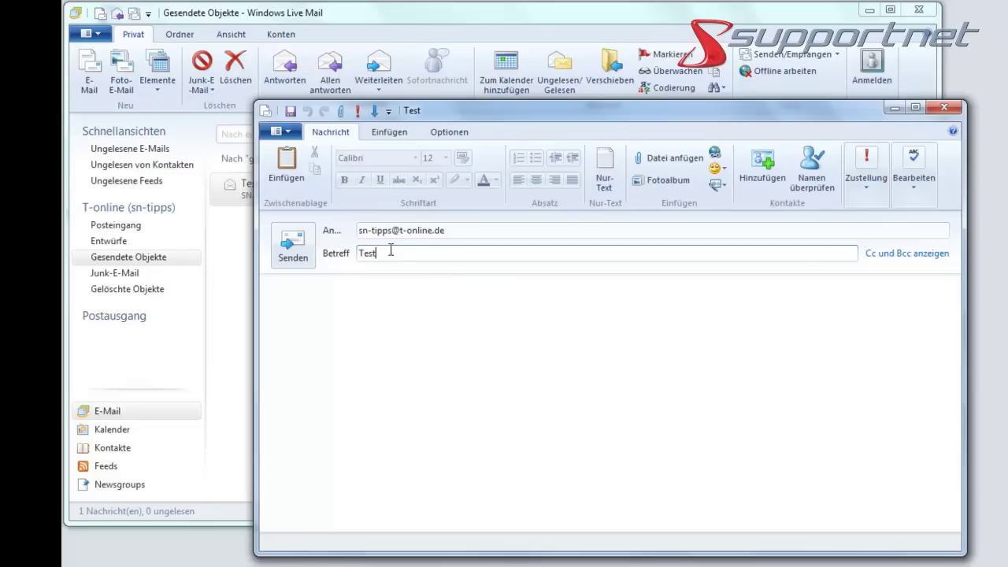
type("-Nachricht 2 (")
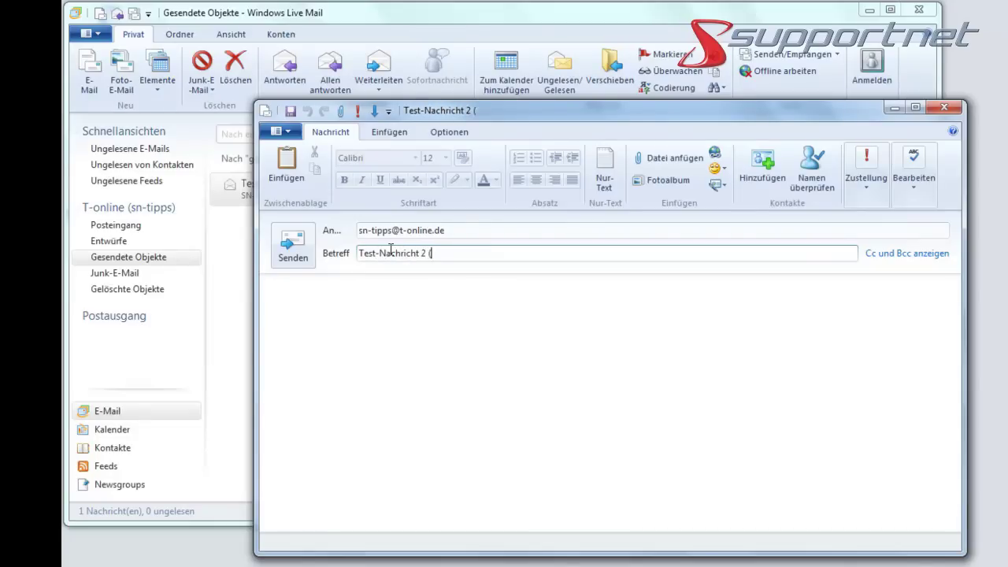
type("t-online)")
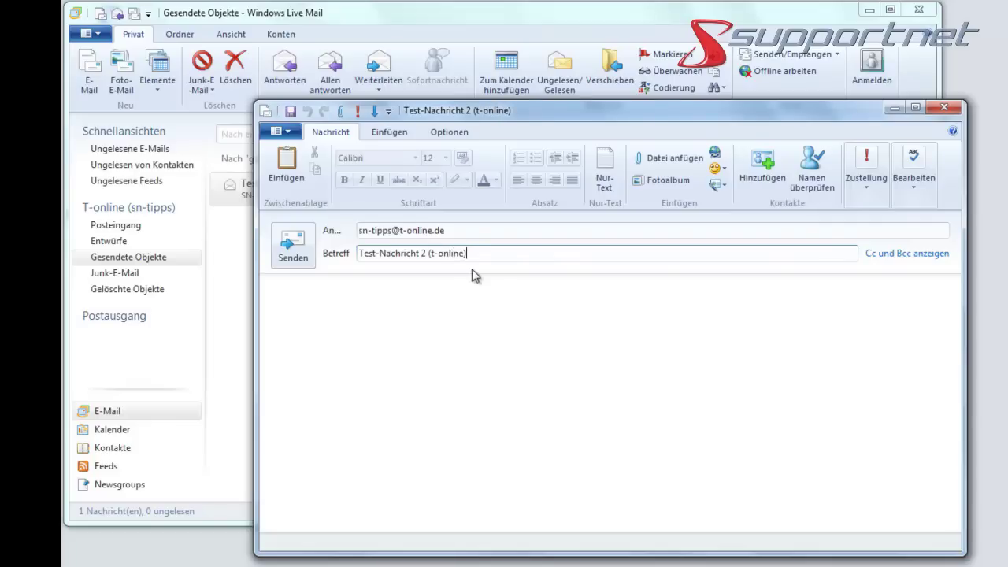
key("ctrl+a")
key("ctrl+c")
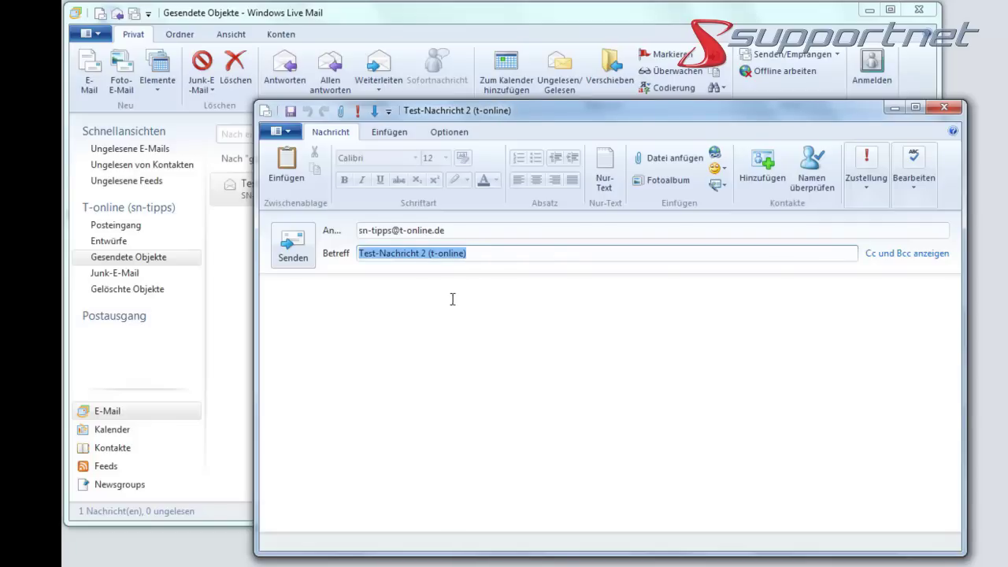
left_click(453, 299)
key("ctrl+v")
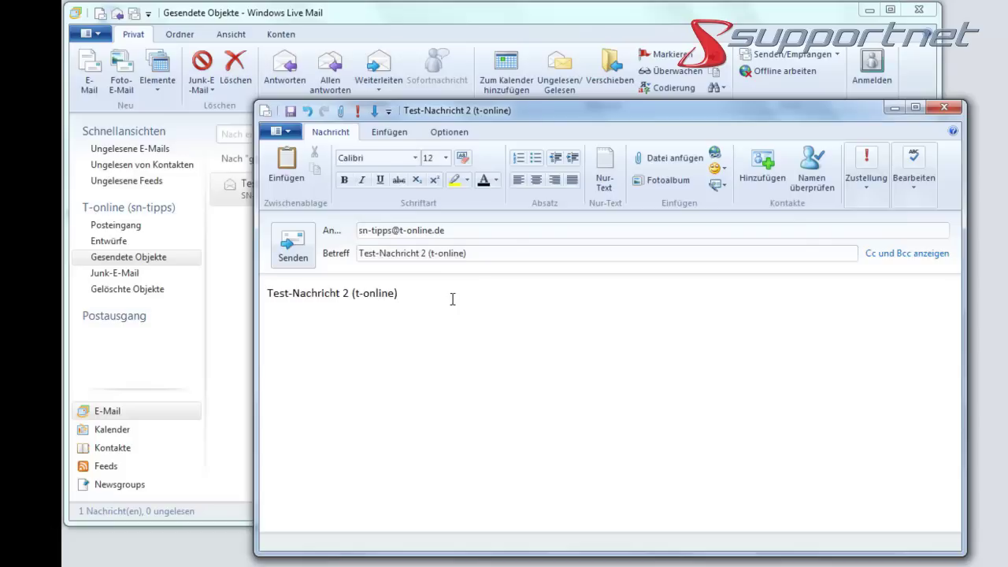
left_click(292, 246)
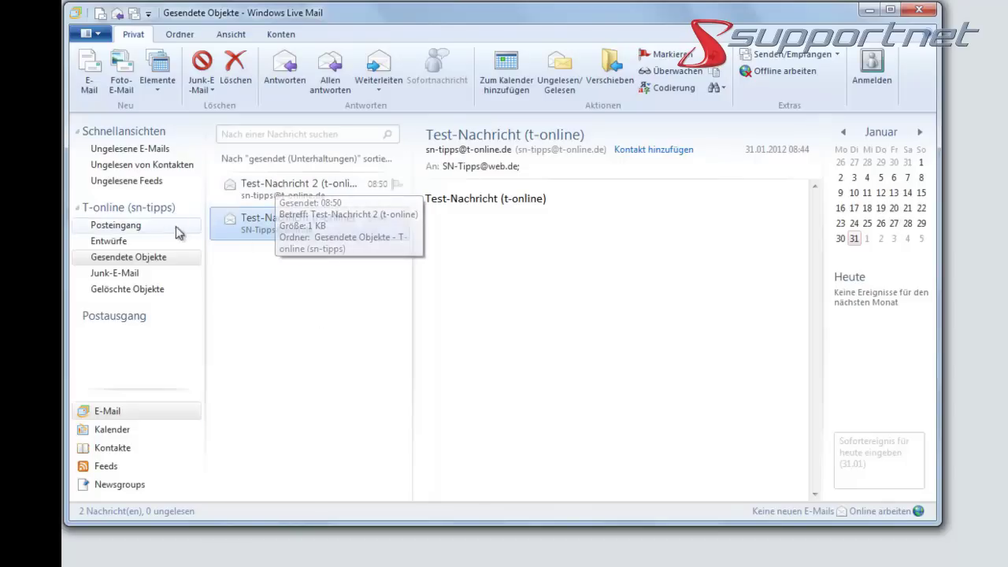
Step: In the Posteingang, fetch new mail for the T-online account
left_click(135, 227)
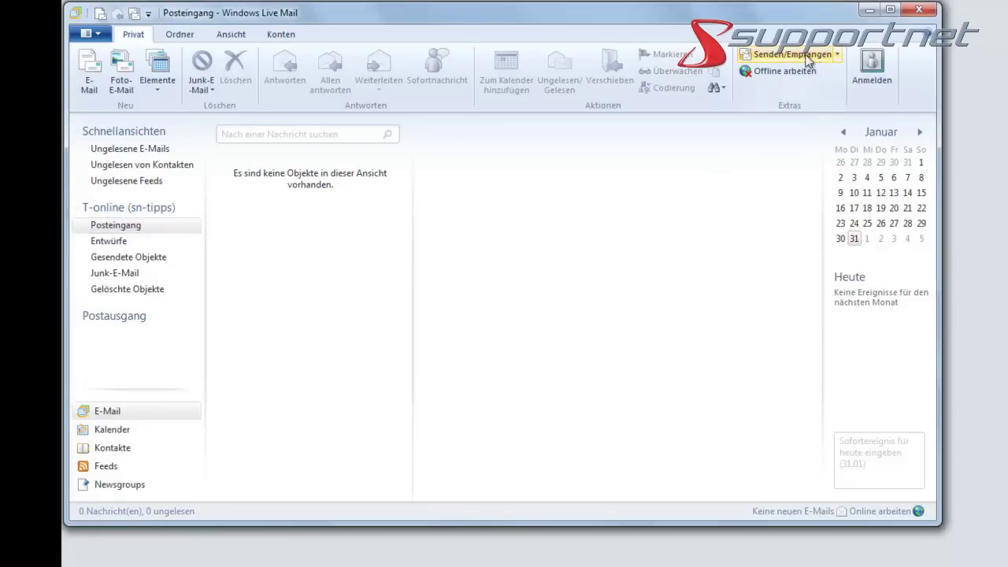
left_click(834, 53)
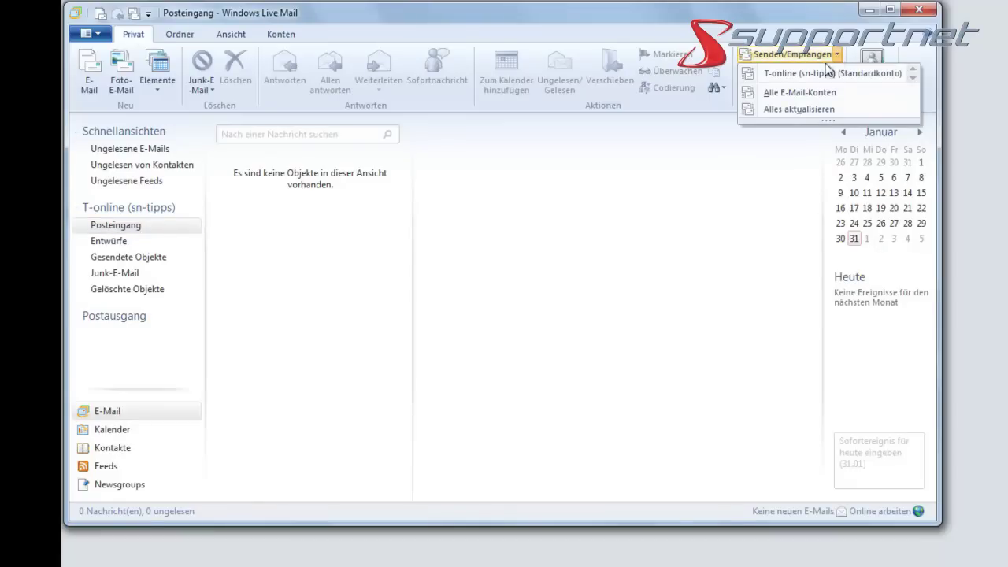
left_click(815, 72)
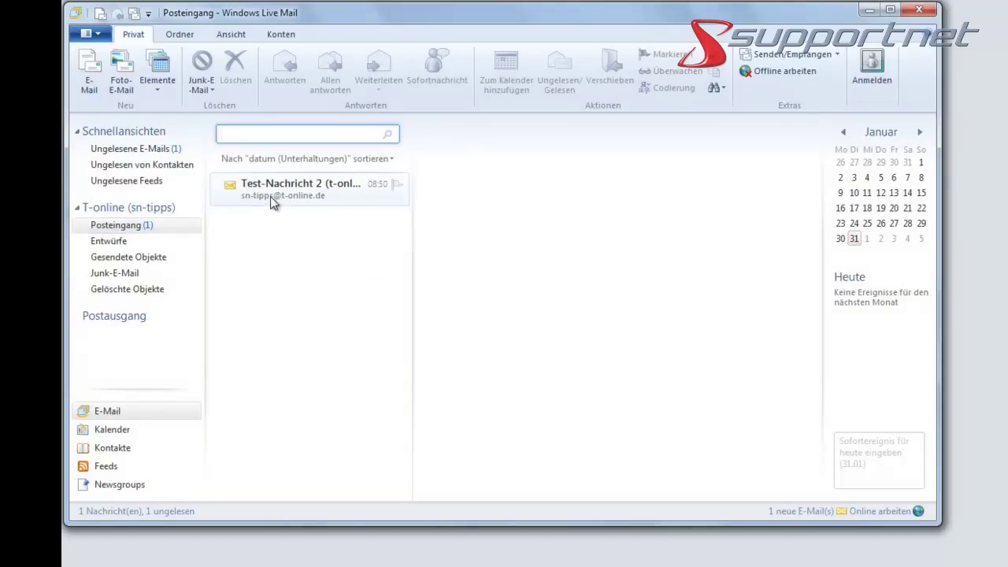
Step: Open the received Test-Nachricht 2 (t-online) in its own window, then close it
mouse_move(272, 195)
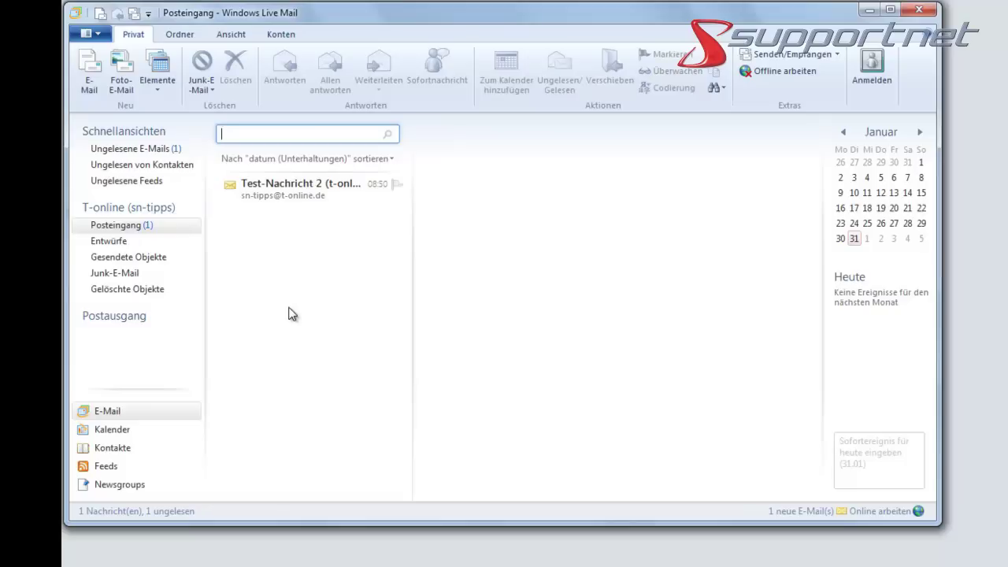
left_click(300, 191)
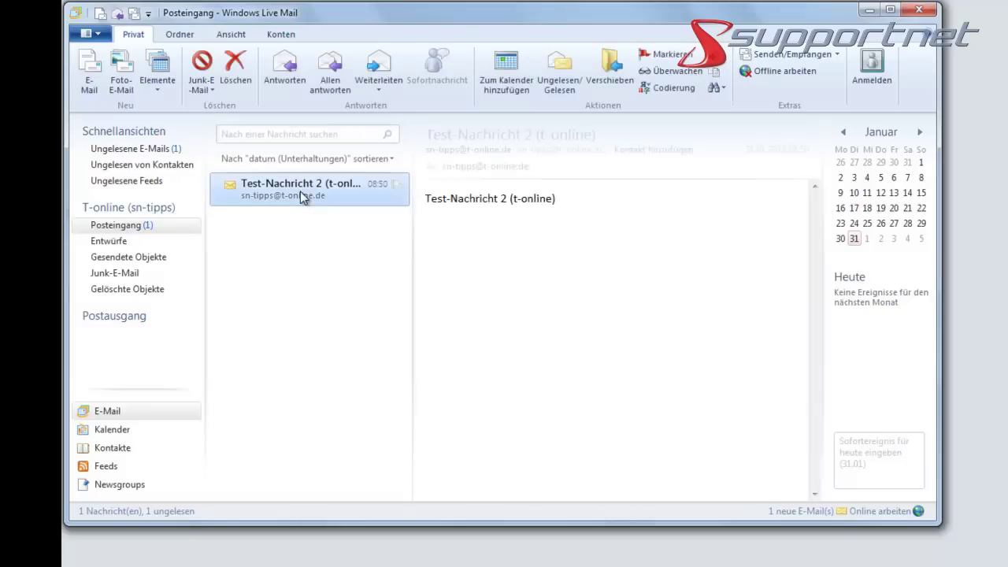
double_click(300, 191)
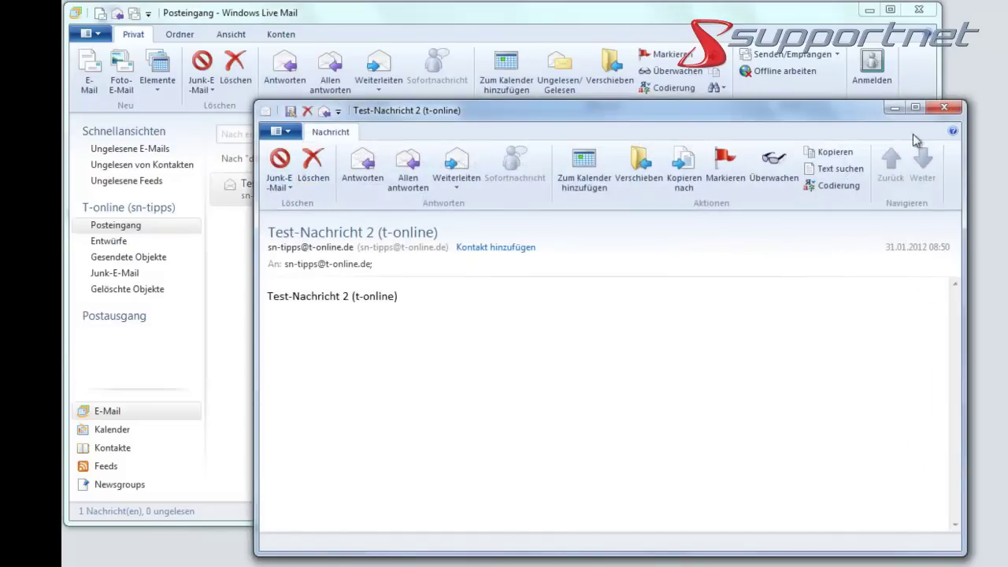
left_click(945, 107)
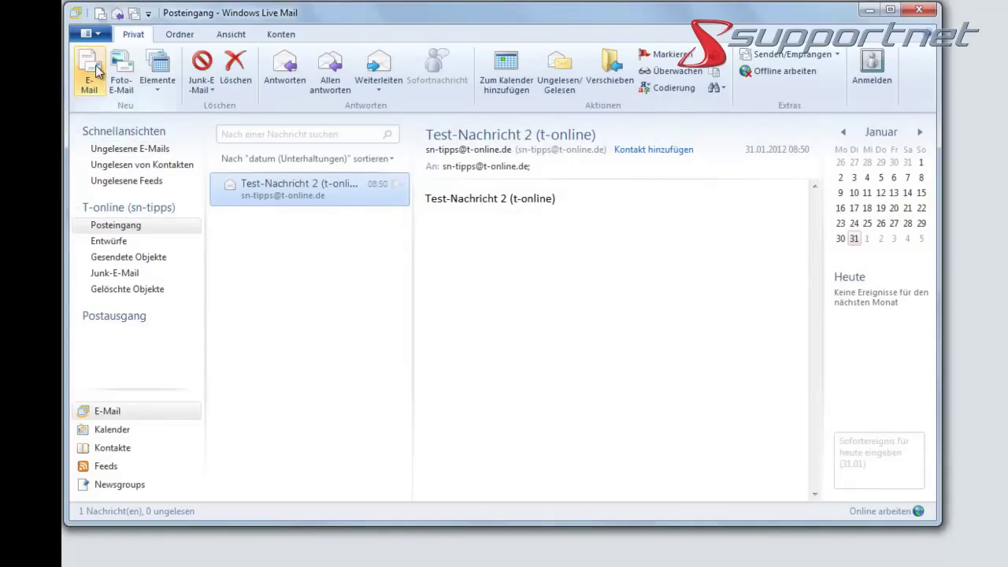
Step: Exit Windows Live Mail with Beenden from the application menu
left_click(98, 34)
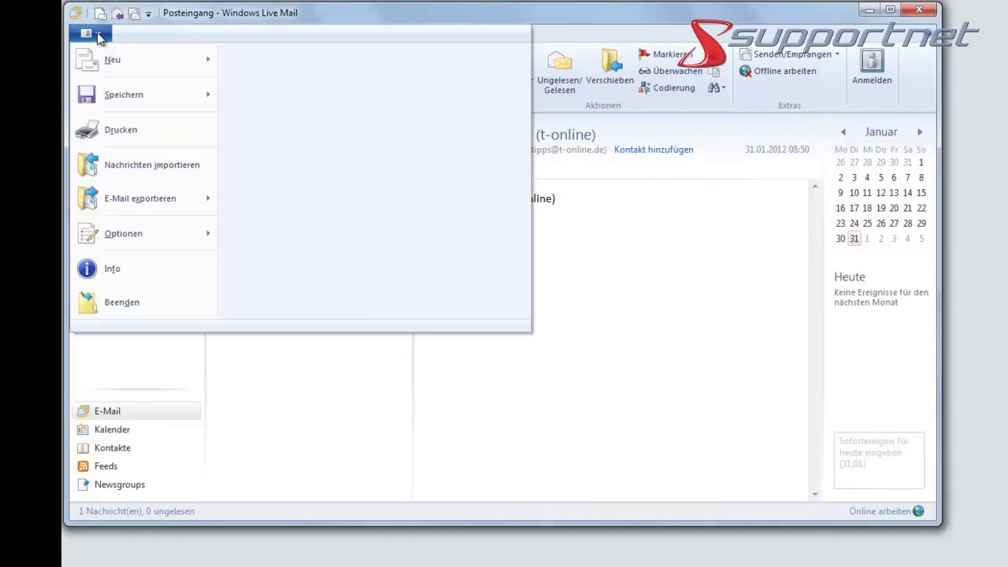
left_click(113, 303)
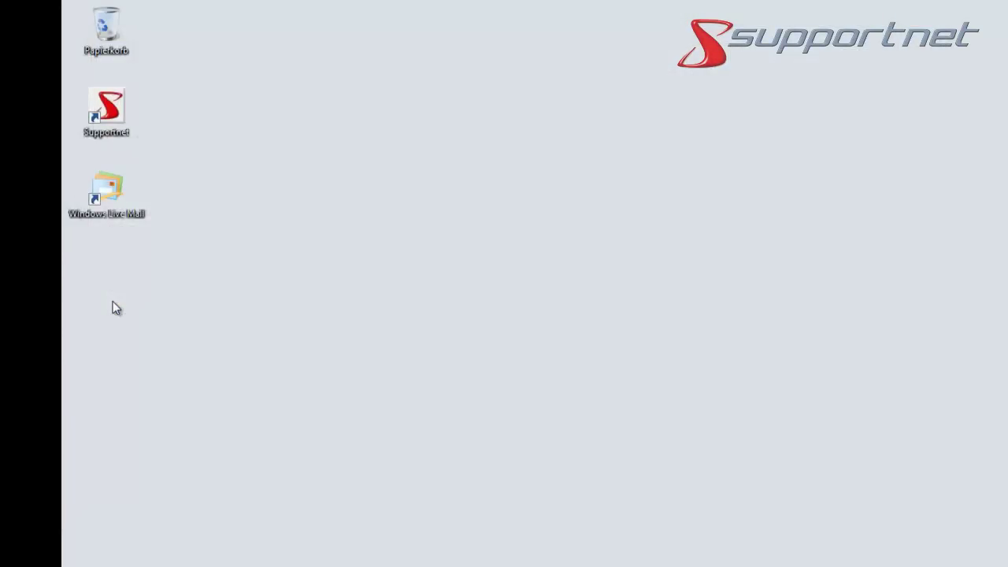